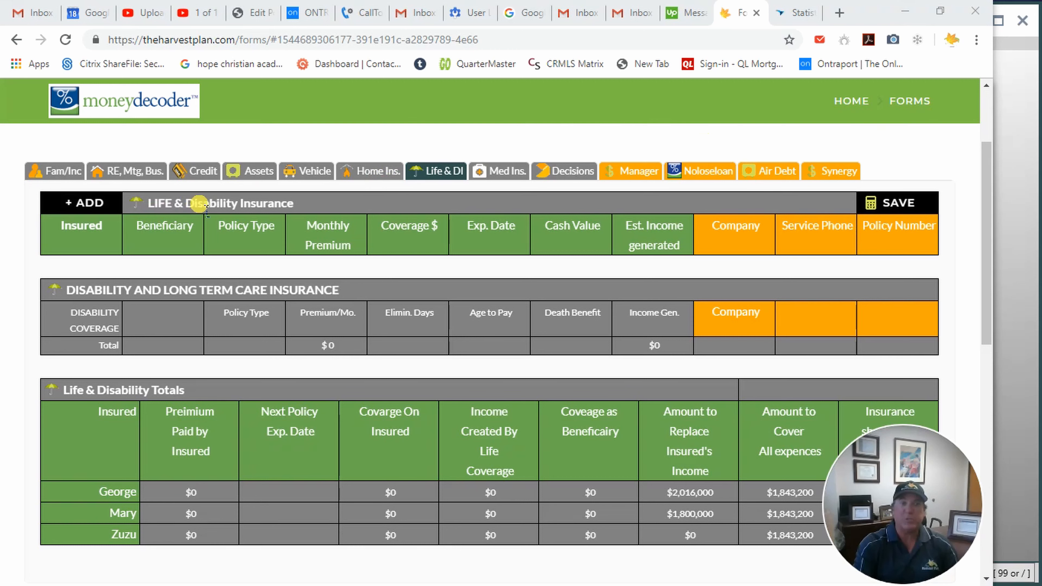
- Add a life insurance policy with the first listed family member as insured and the second listed member as beneficiary
left_click(84, 203)
left_click(114, 263)
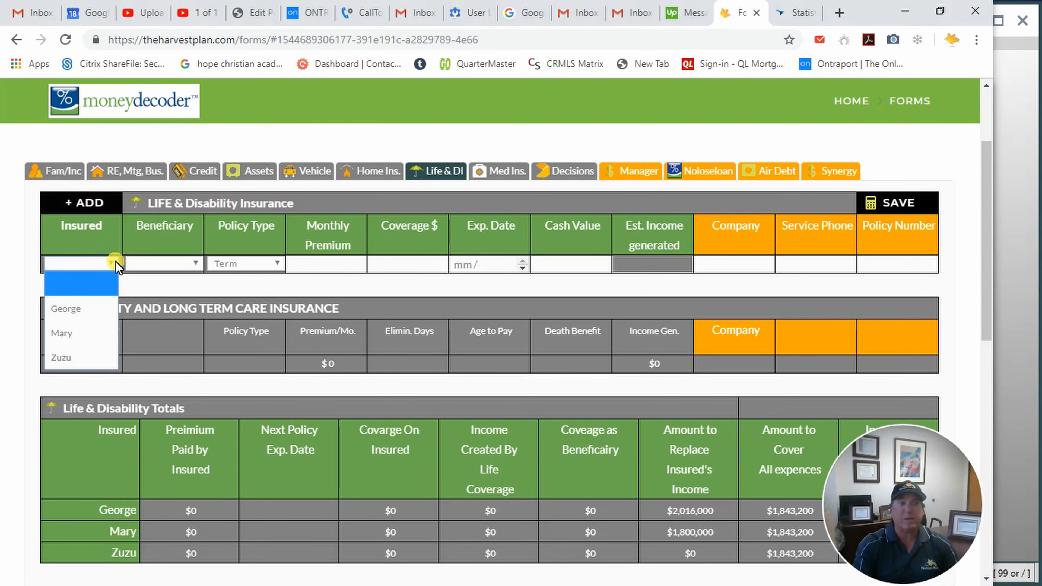
left_click(96, 308)
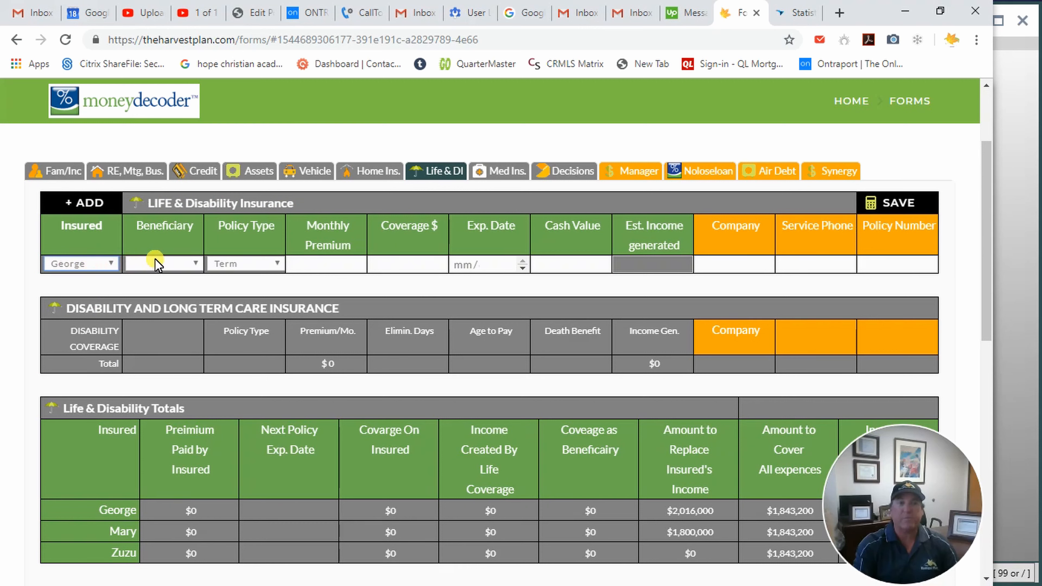
left_click(162, 260)
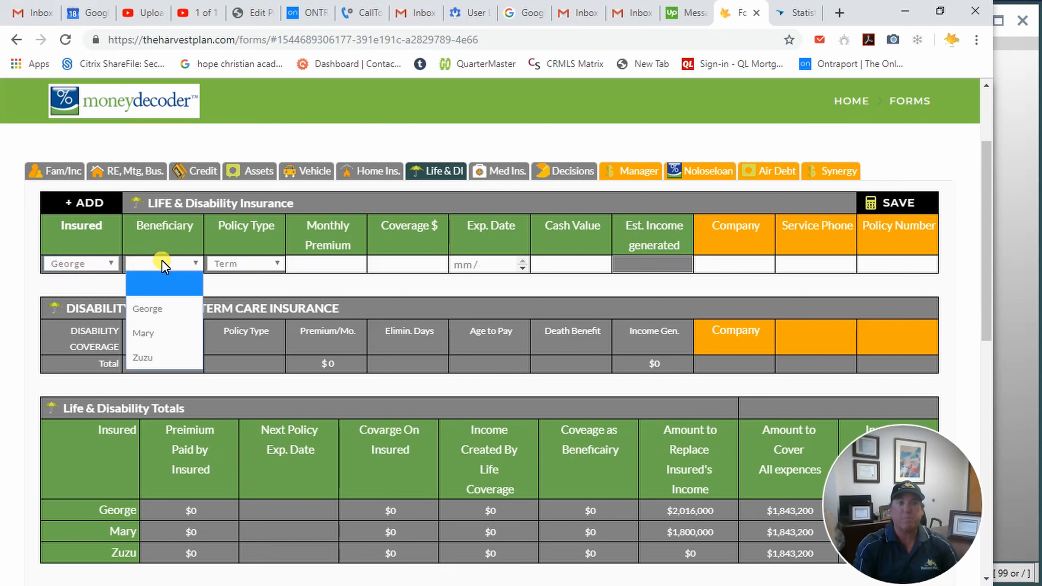
left_click(172, 333)
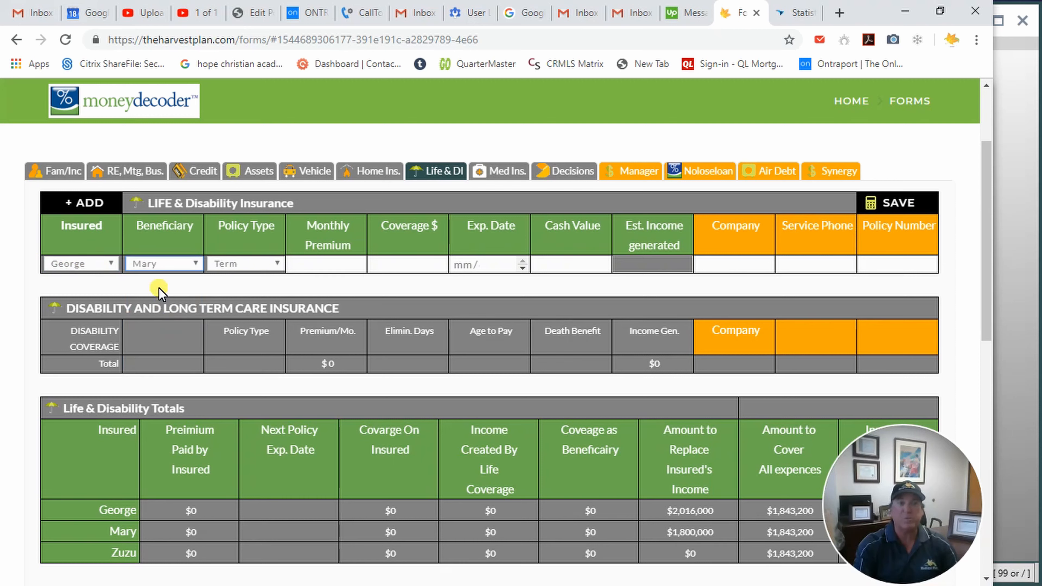
- Fill in the first life policy with a monthly premium of 80, coverage of 1000000 and an expiration date of January 1, 2030
left_click(333, 266)
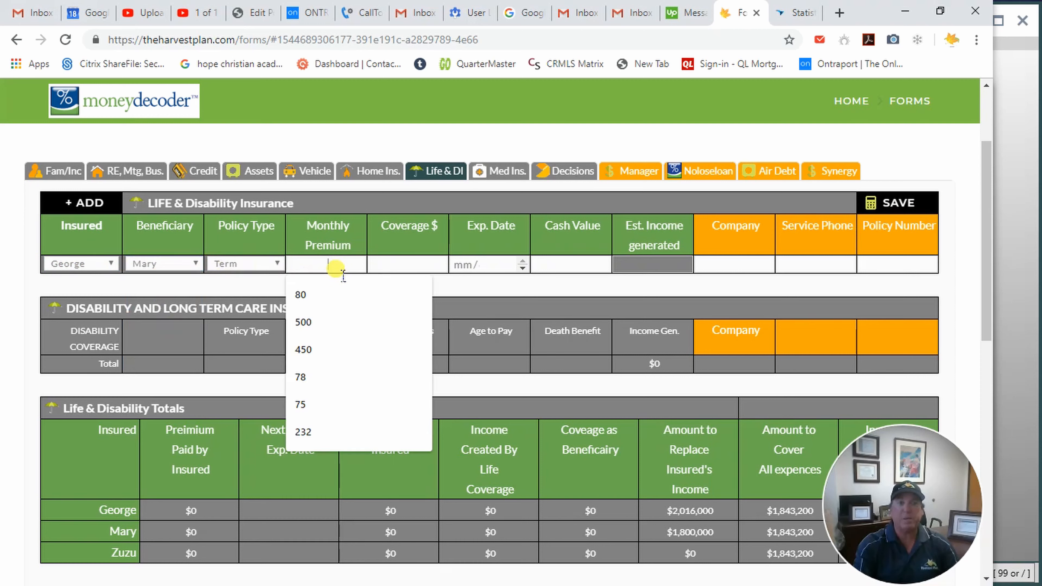
type("80")
key("Tab")
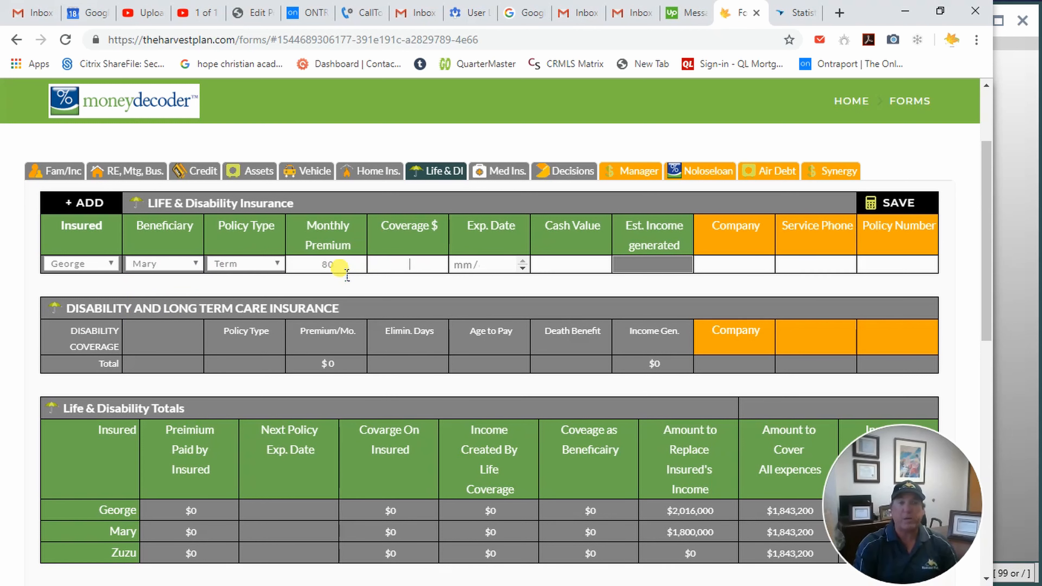
type("100000")
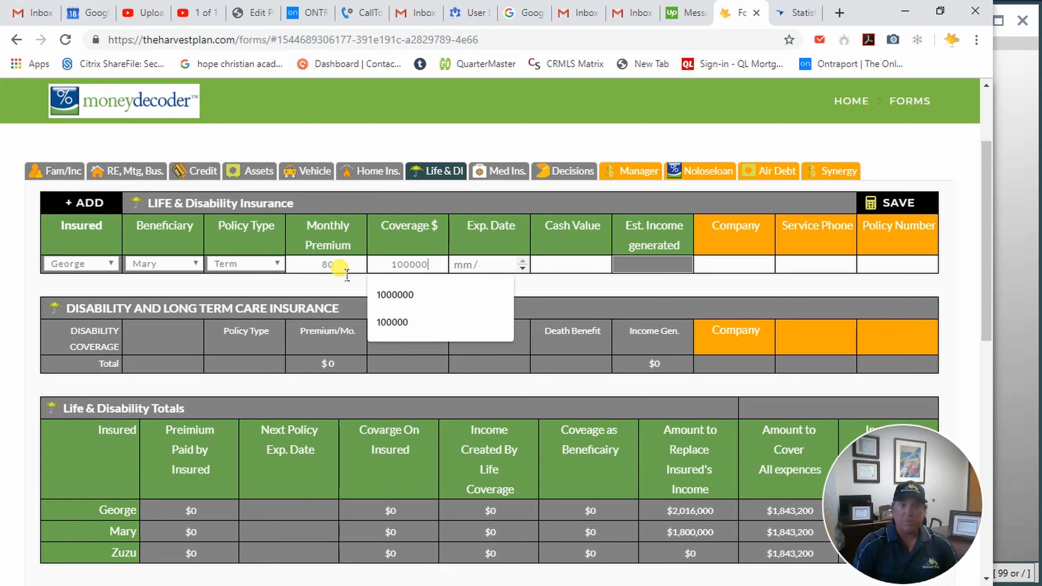
type("0")
key("Tab")
key("Tab")
key("Tab")
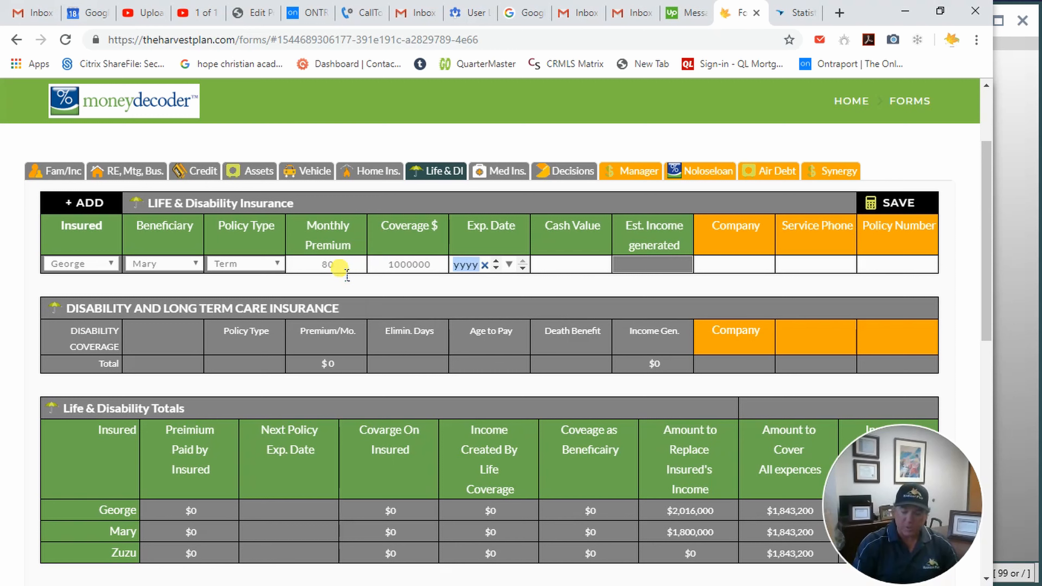
type("2030")
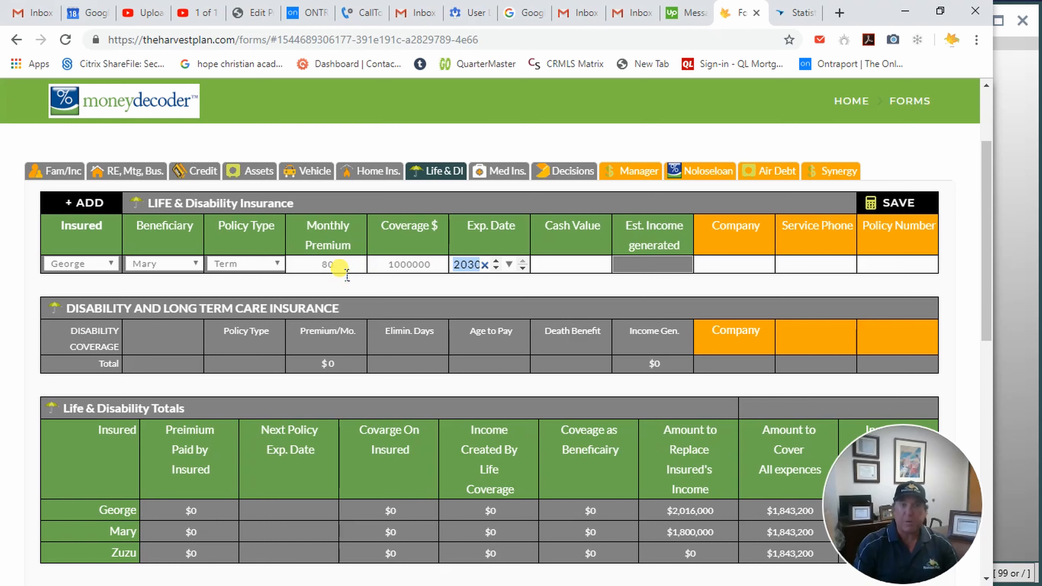
key("Tab")
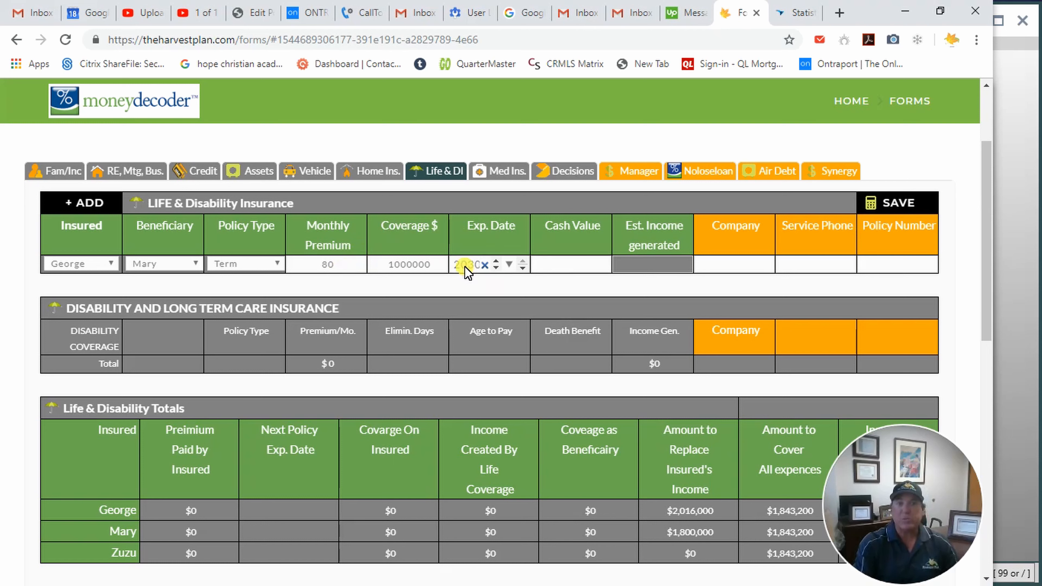
left_click(270, 264)
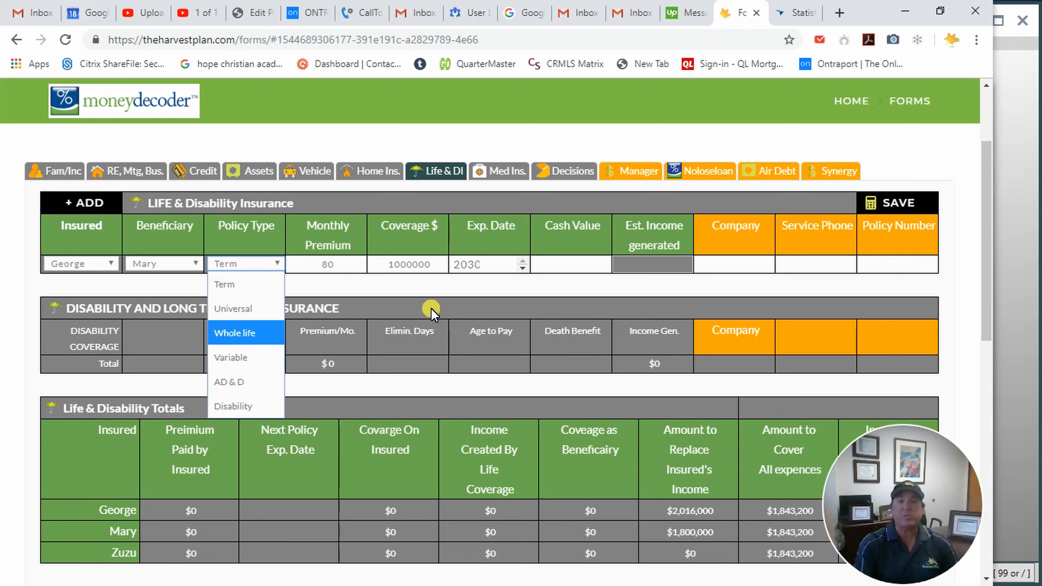
left_click(577, 270)
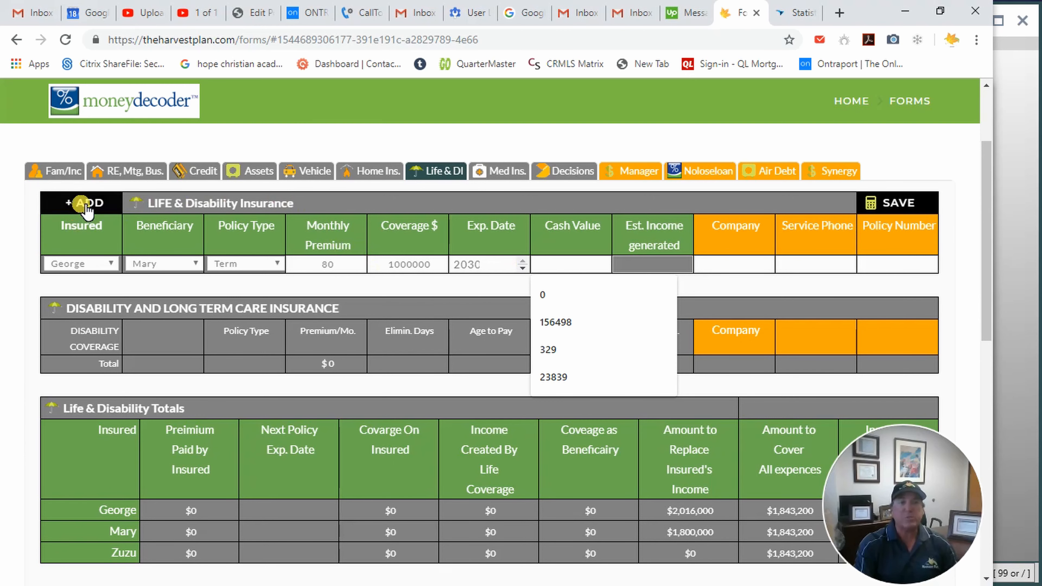
- Add a second life insurance policy with the second listed family member as insured and the first listed member as beneficiary
left_click(78, 202)
left_click(105, 281)
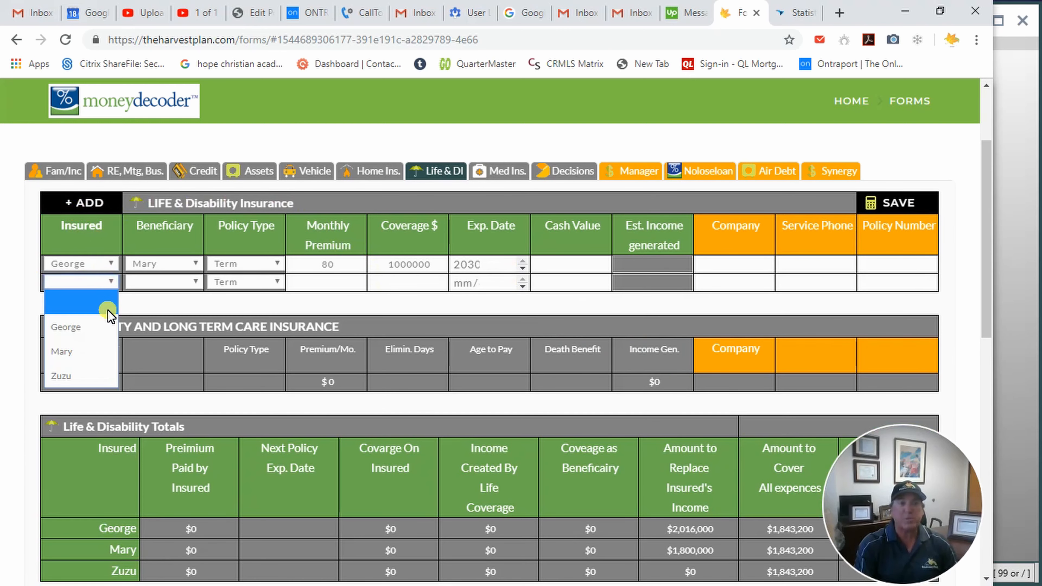
left_click(95, 346)
left_click(172, 284)
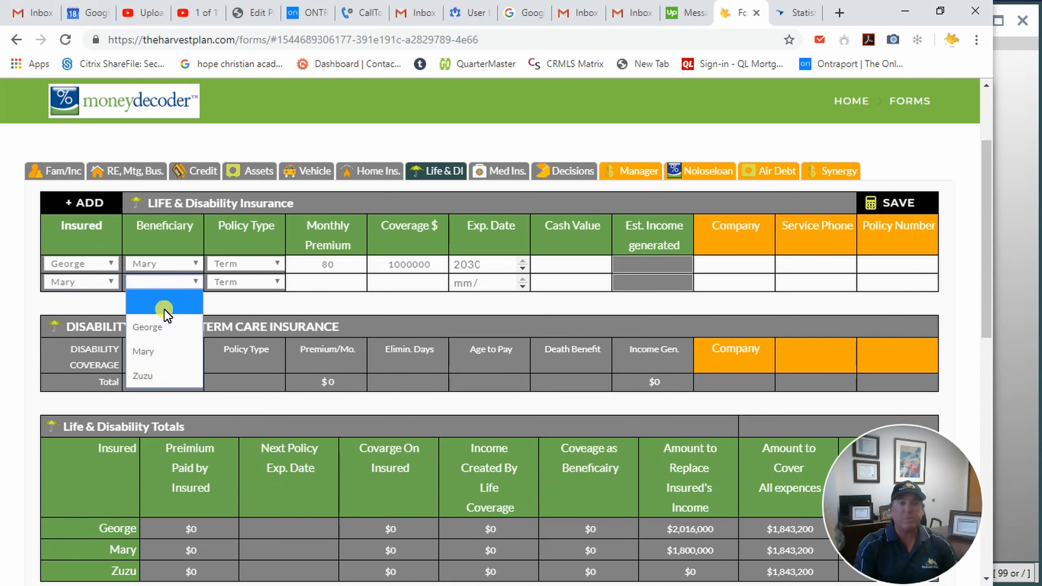
left_click(160, 328)
- Fill in the second life policy with a monthly premium of 80, coverage of 1000000 and an expiration date of January 1, 2030
left_click(355, 283)
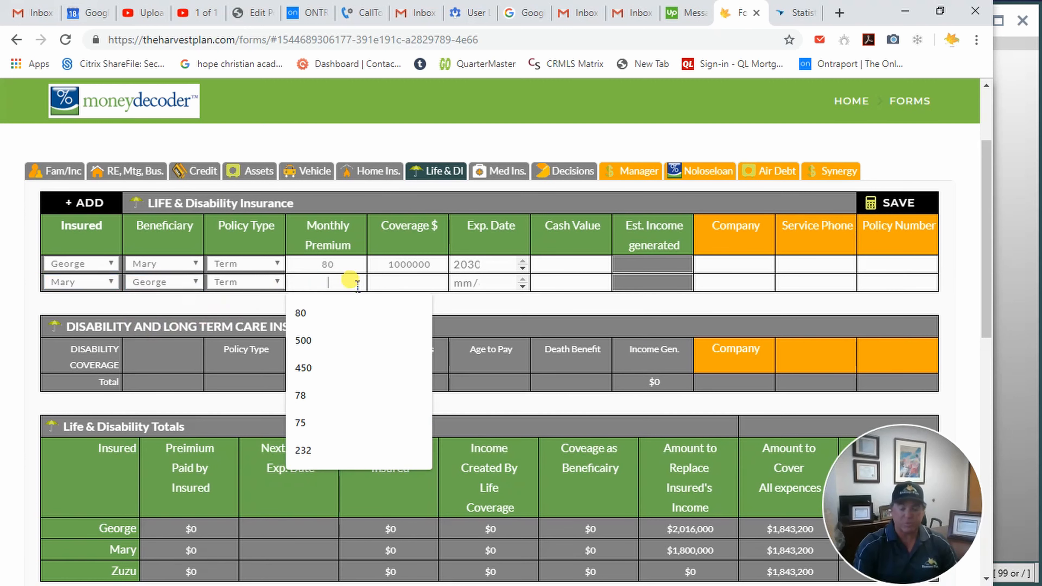
type("801000000")
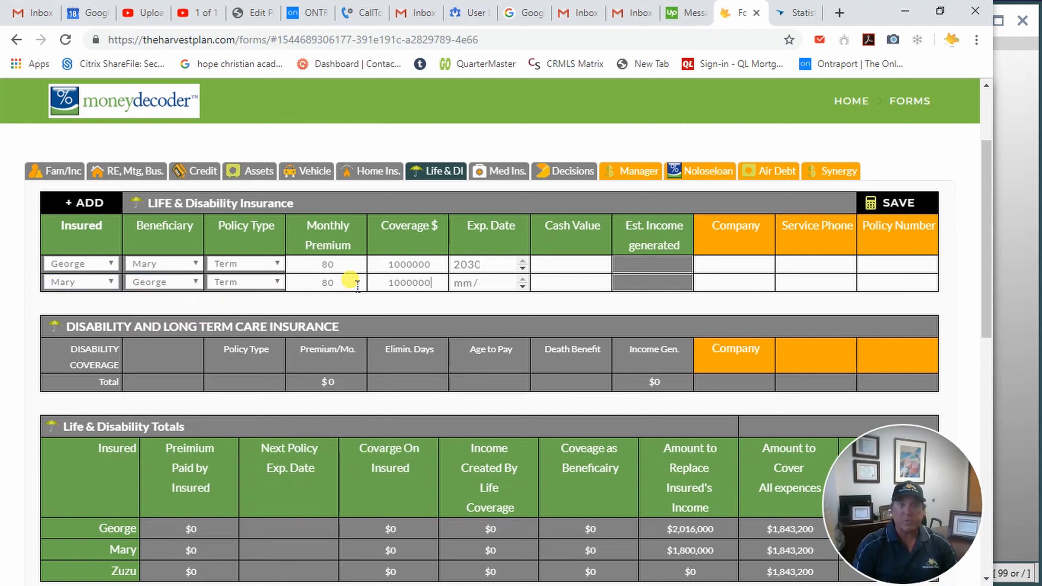
key("Tab")
type("0101")
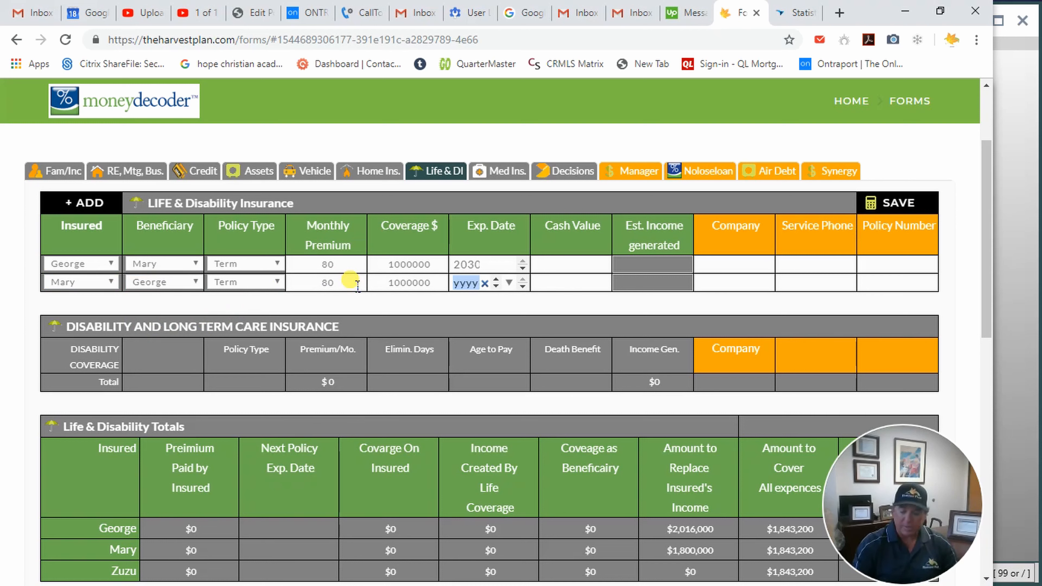
type("2030")
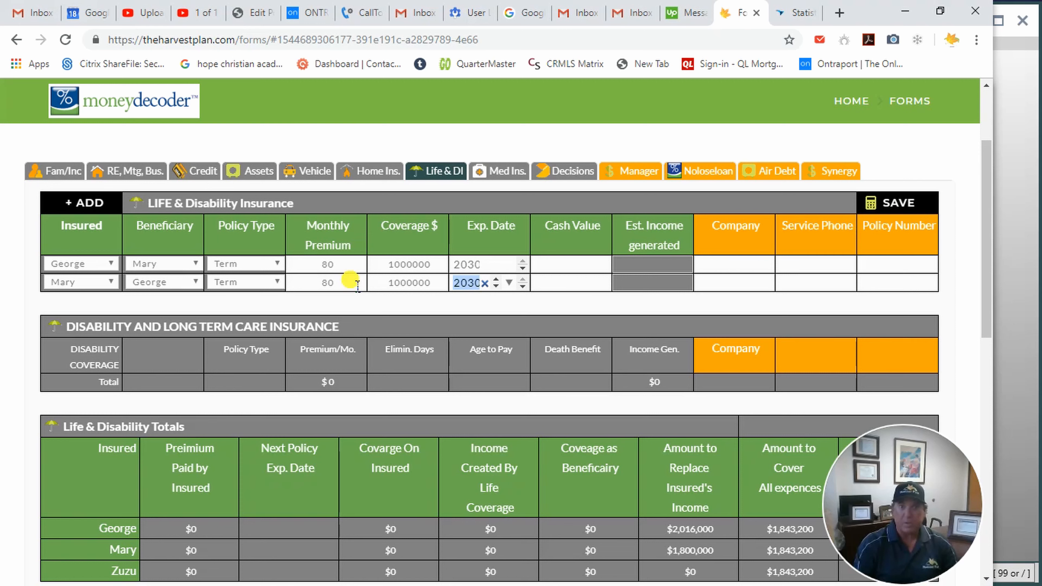
key("Tab")
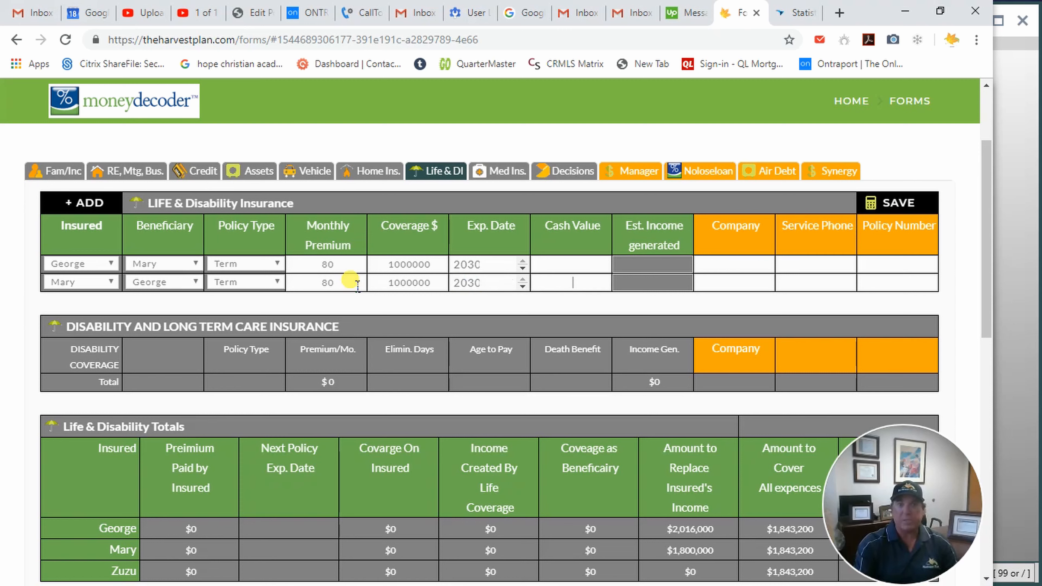
- Save the life insurance entries and review the Life & Disability Totals
left_click(887, 210)
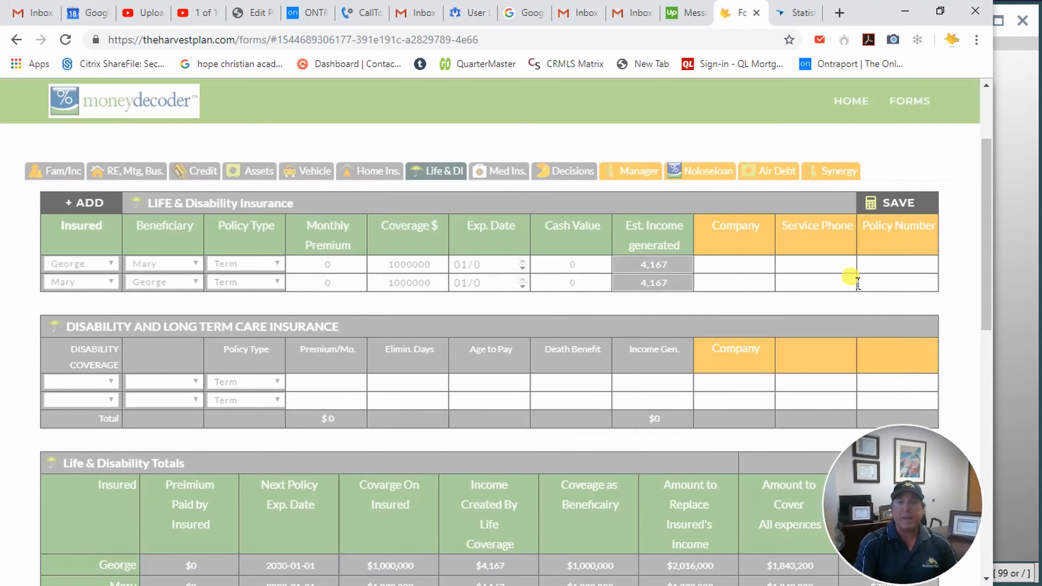
scroll(700, 339, "down", 2)
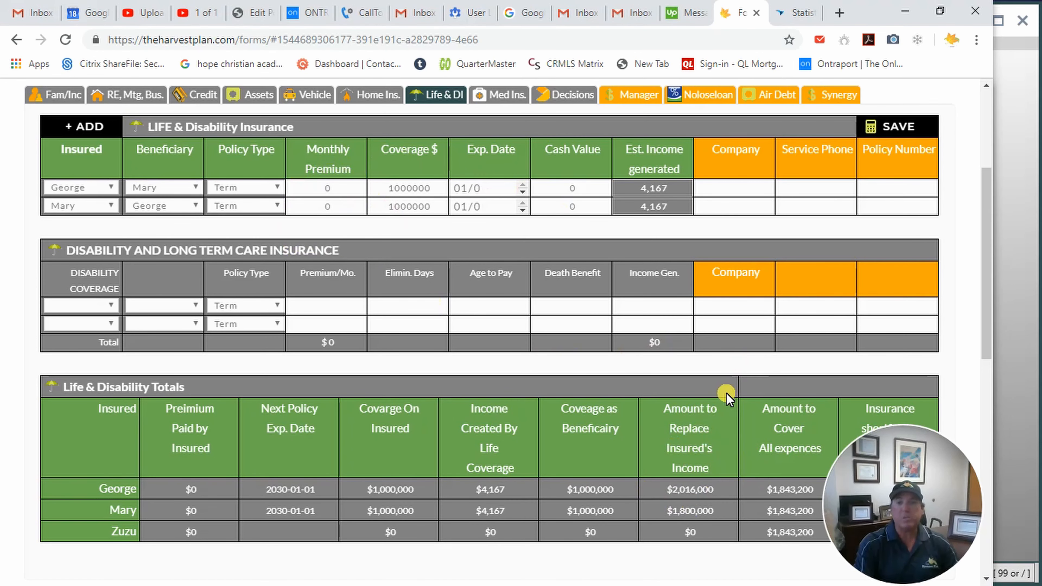
scroll(717, 429, "up", 2)
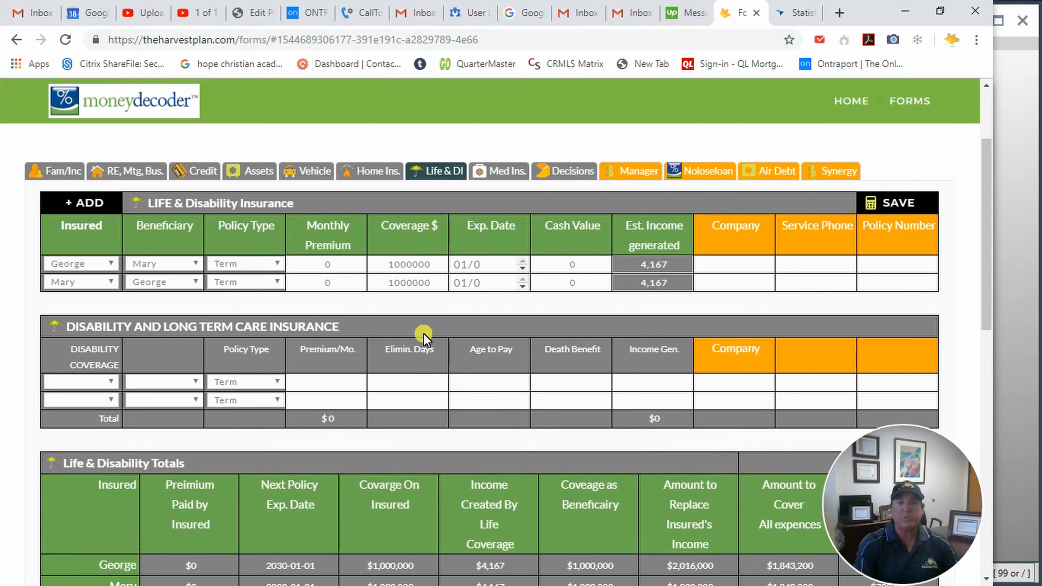
- Set the monthly premium of both life insurance policies to 80
double_click(327, 264)
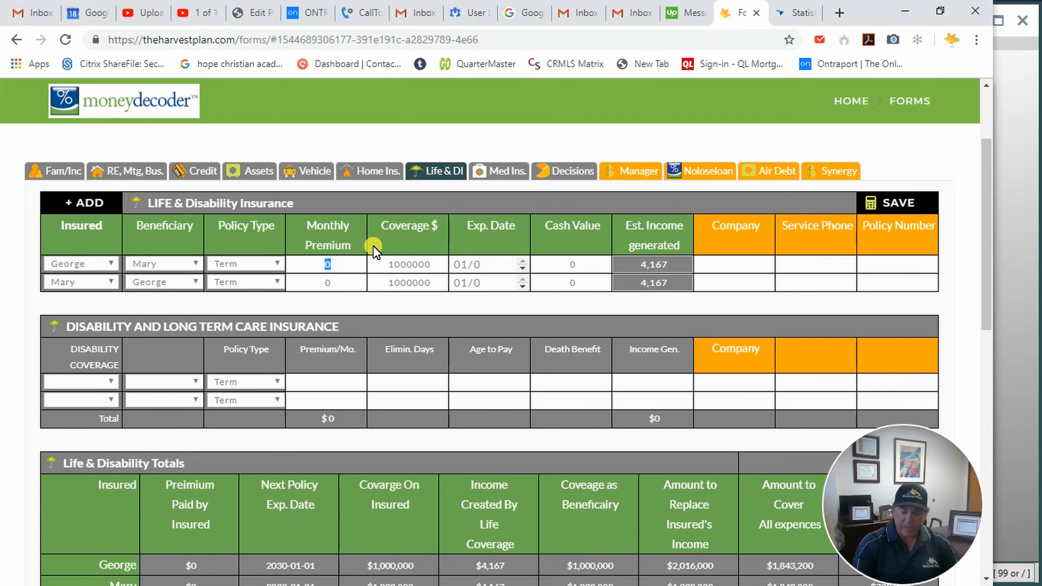
type("80")
key("Tab")
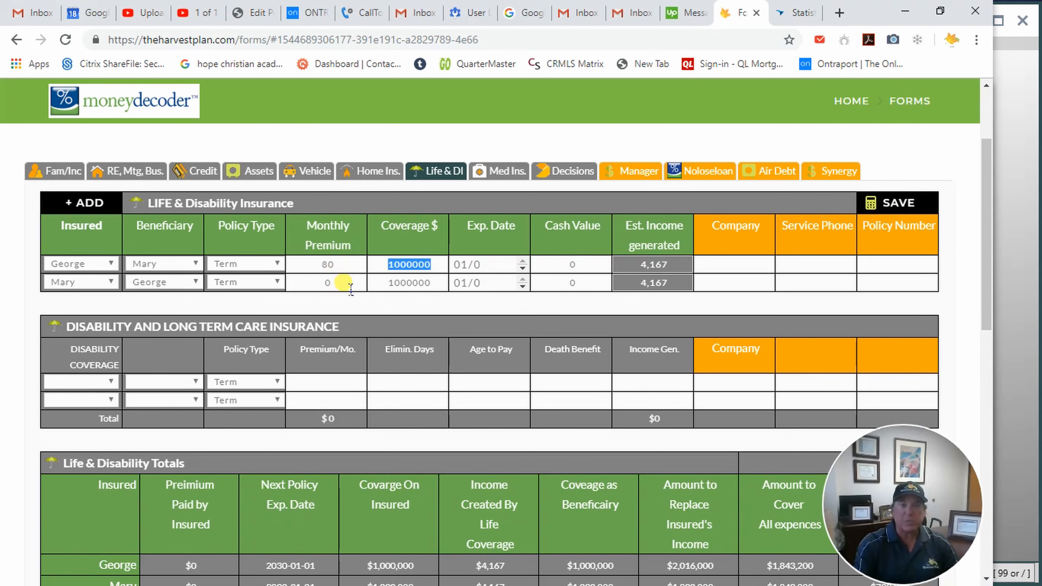
double_click(303, 281)
type("80")
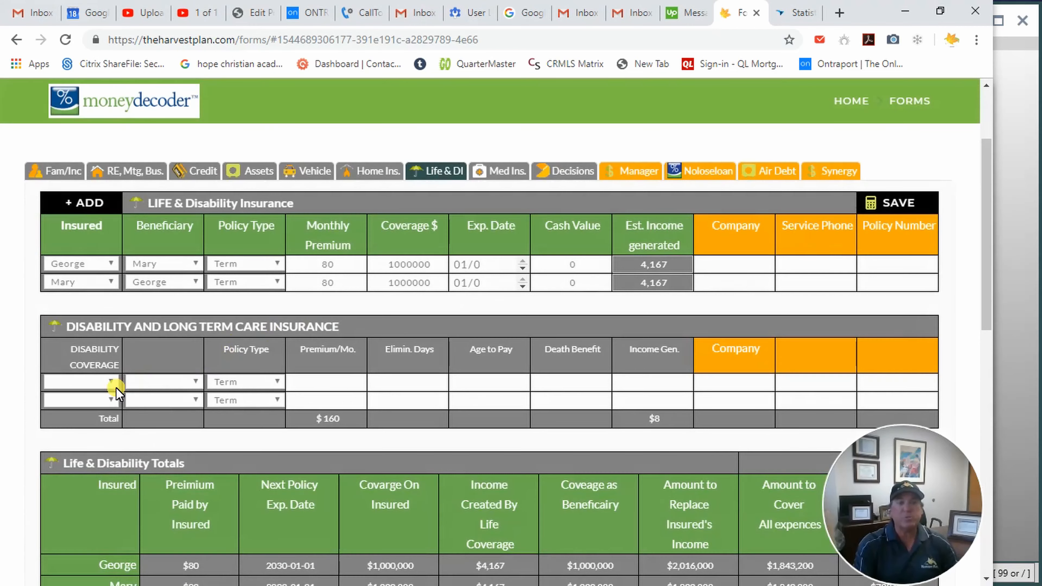
- Set the first disability coverage row to the first listed family member in both person fields, with policy type Disability
left_click(112, 386)
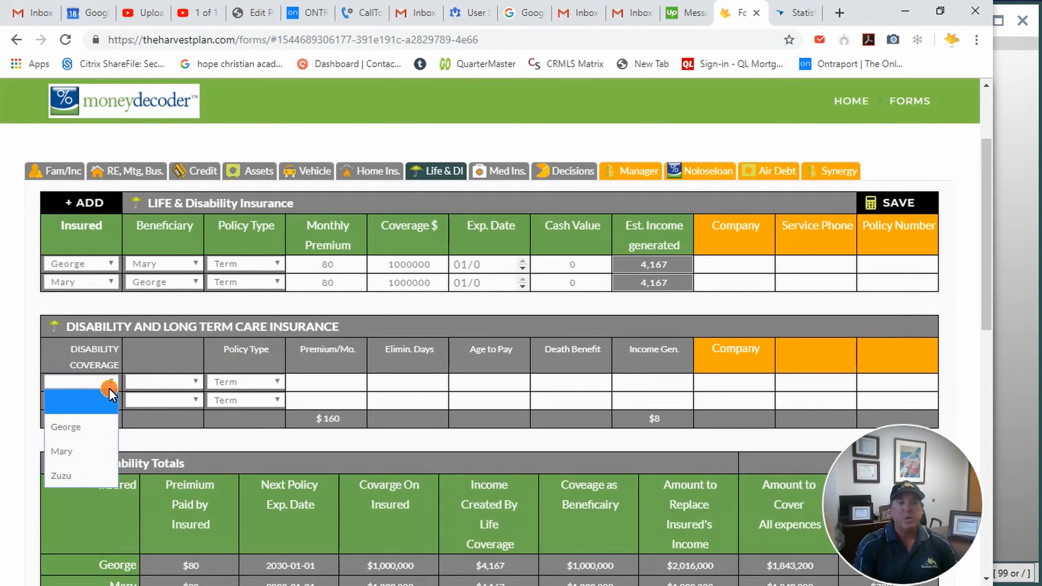
left_click(85, 418)
left_click(177, 379)
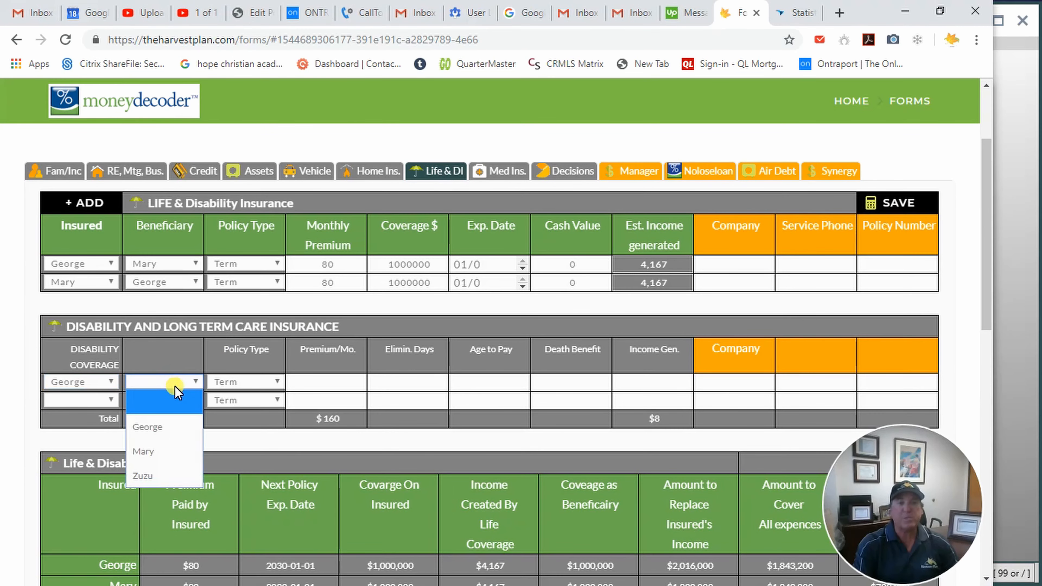
left_click(167, 423)
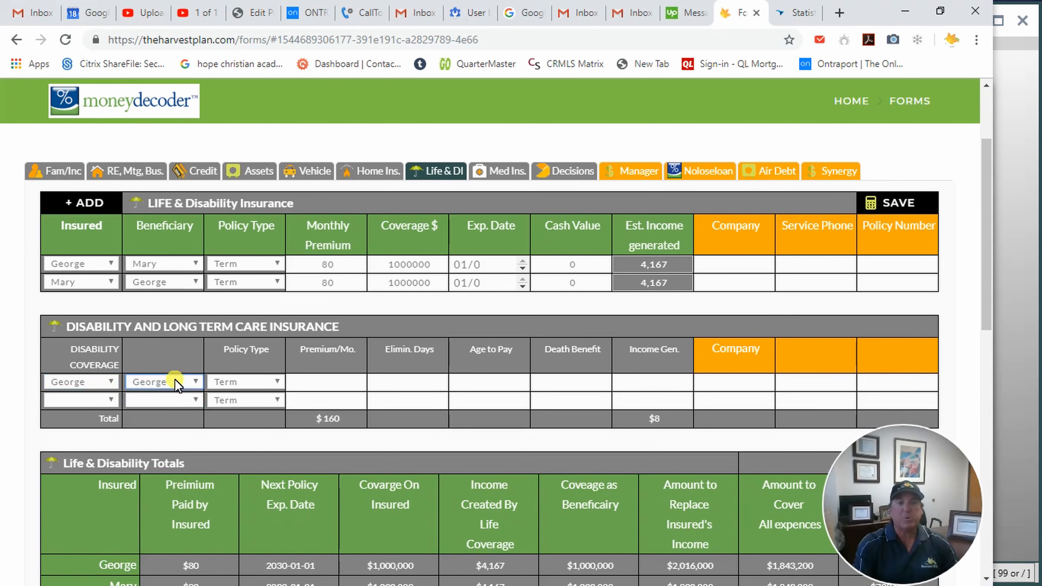
left_click(259, 377)
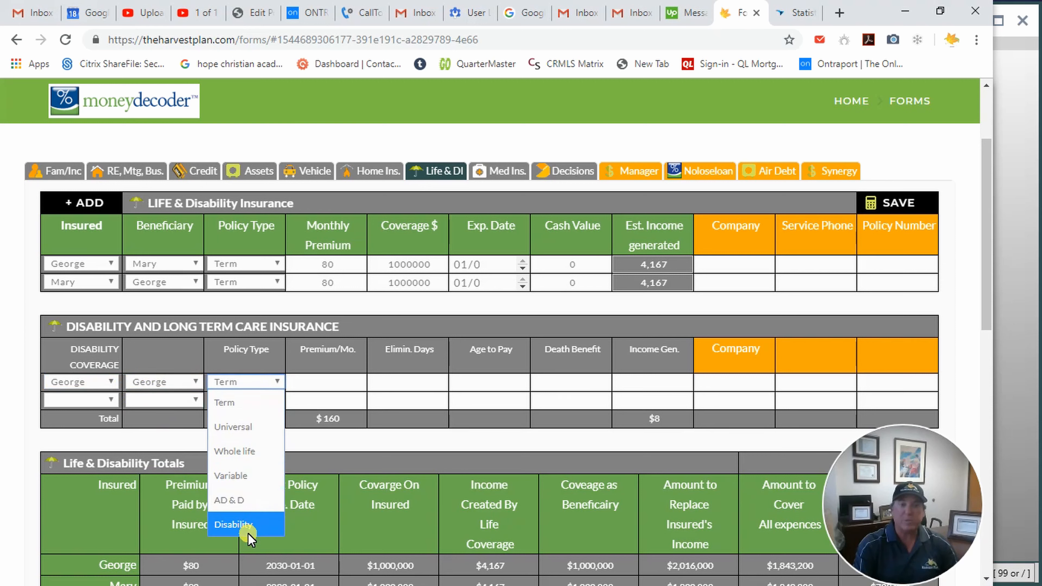
left_click(248, 525)
- Fill in the first disability policy with a monthly premium of 150, 90 elimination days and an age to pay of 65
left_click(345, 386)
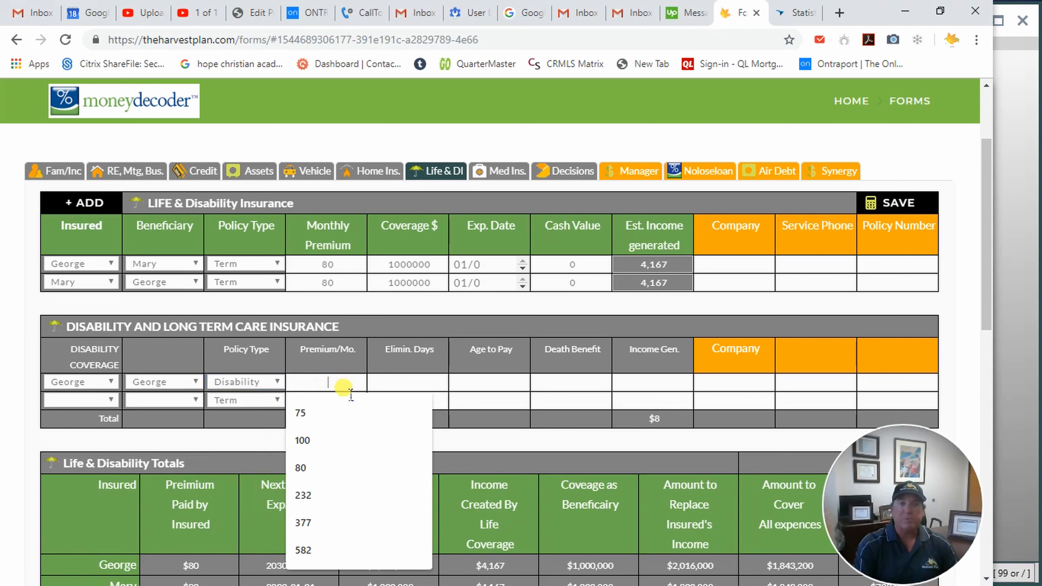
type("150")
key("Tab")
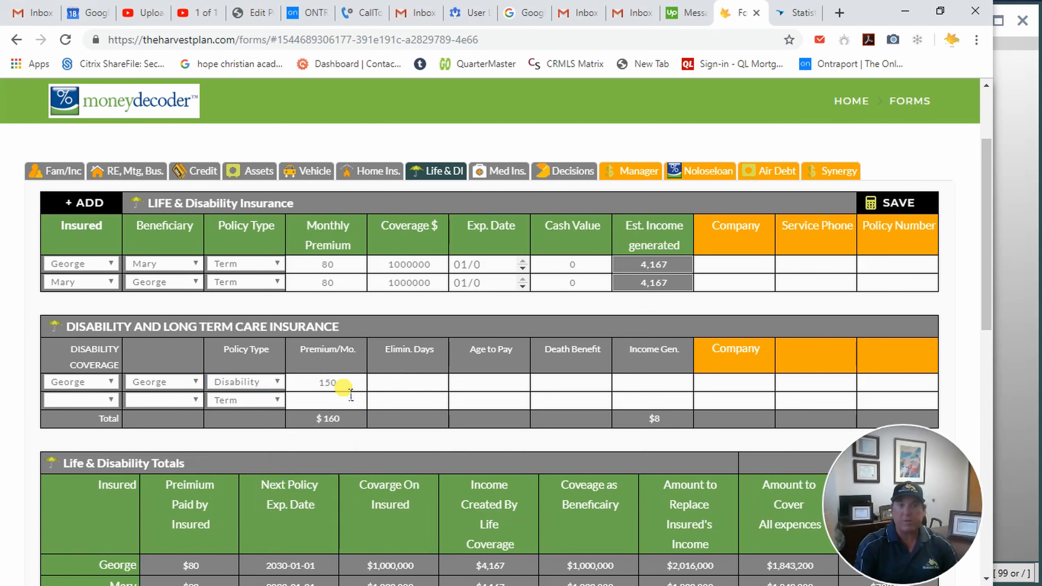
type("90")
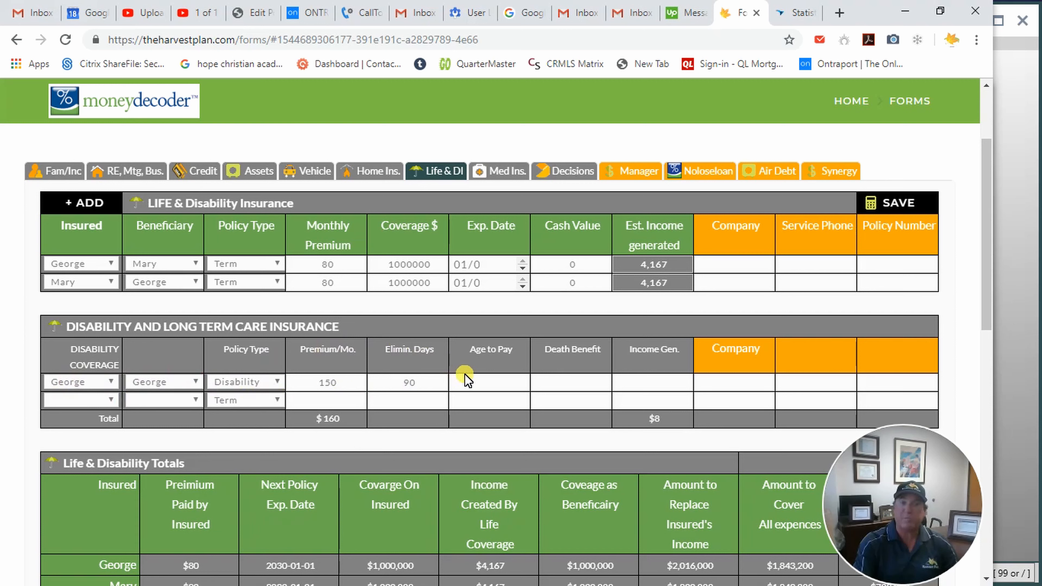
left_click(484, 382)
type("6")
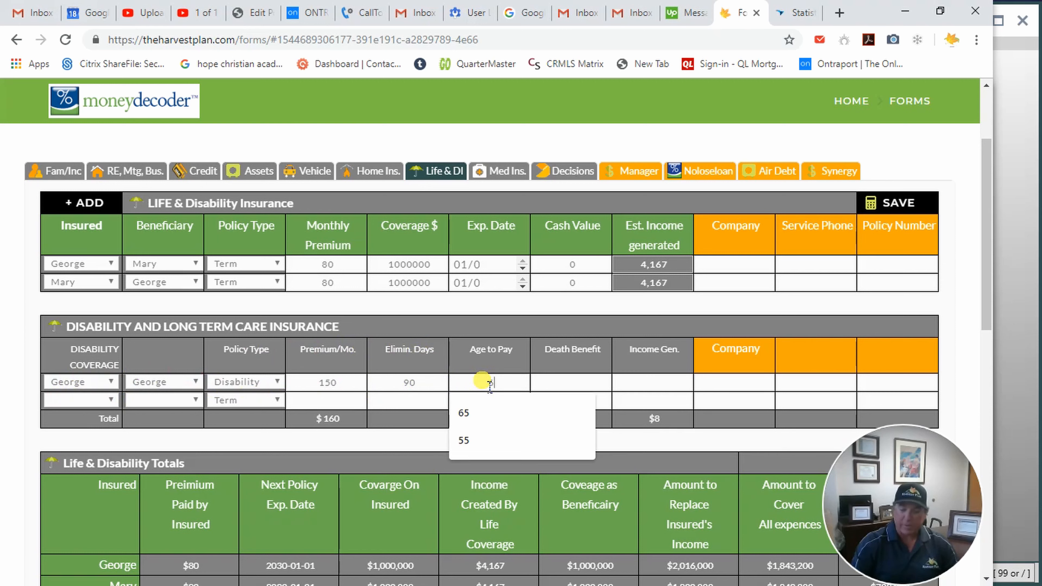
type("5")
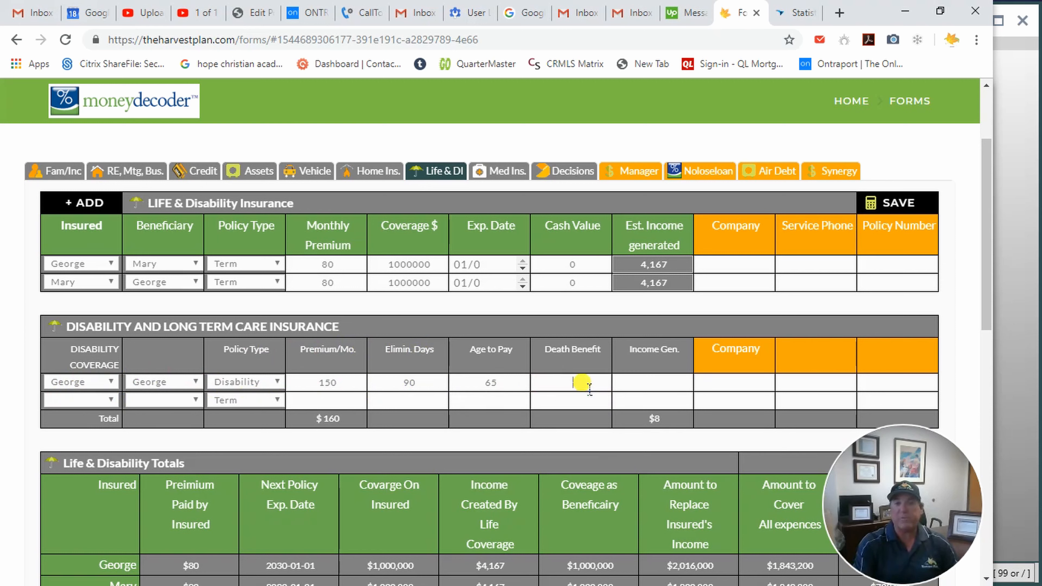
- Set the first disability policy's death benefit to 50000 and its income generated to 4500
type("50000")
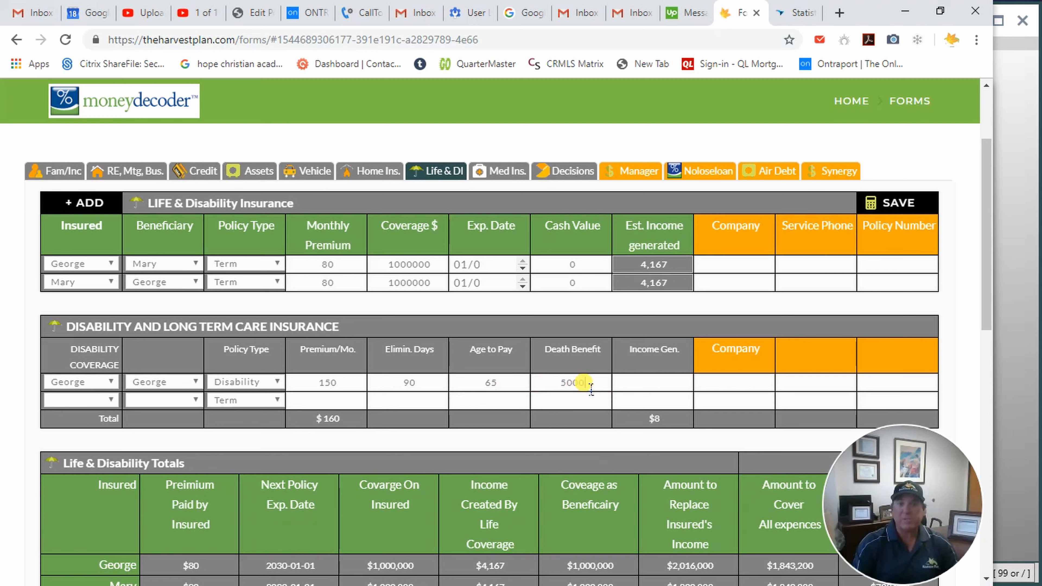
key("Tab")
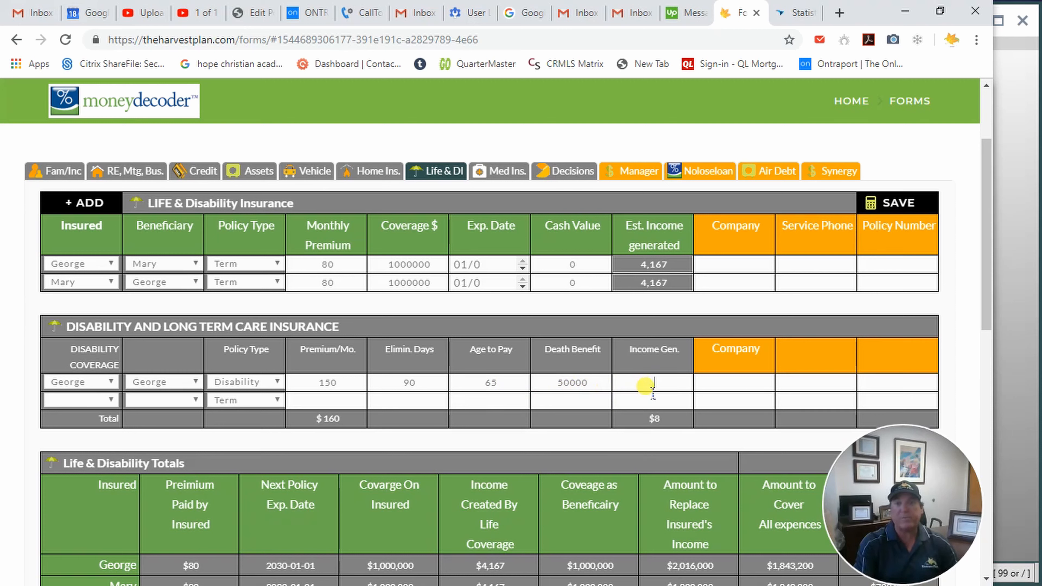
left_click(688, 387)
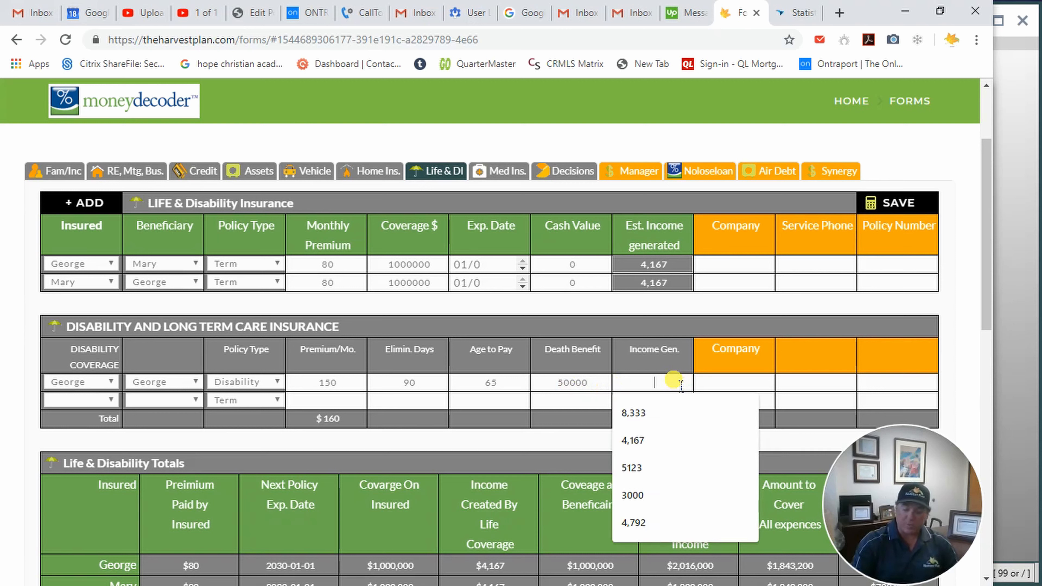
type("4500")
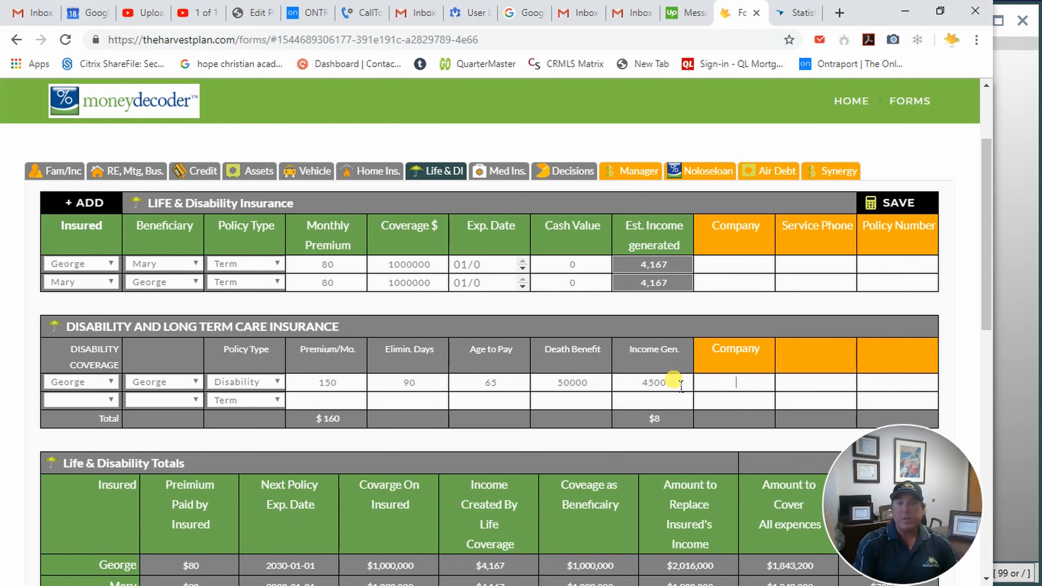
left_click_drag(667, 388, 633, 400)
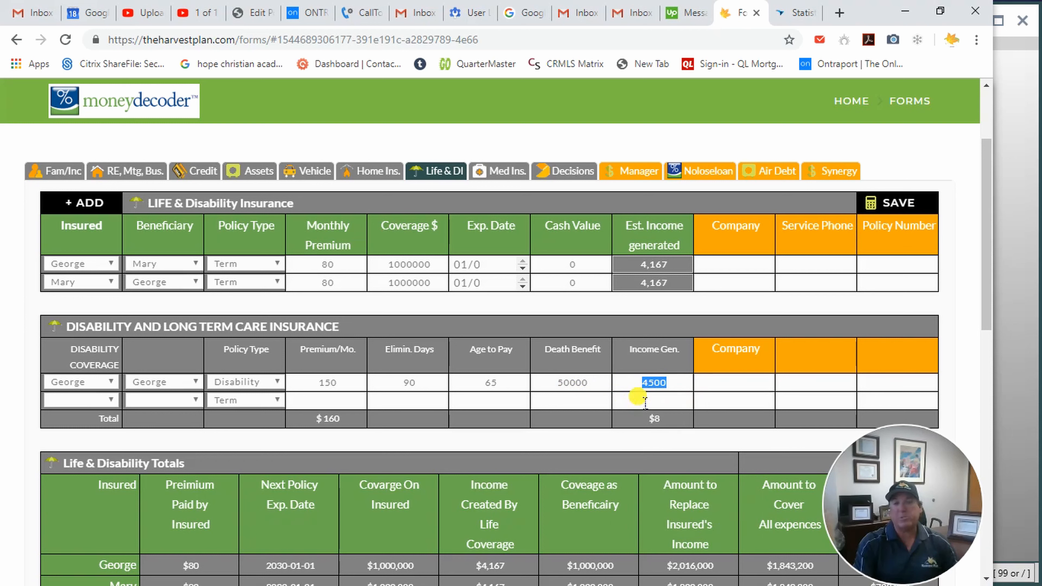
- Enter Harvest as the company of the first life insurance policy
left_click(716, 386)
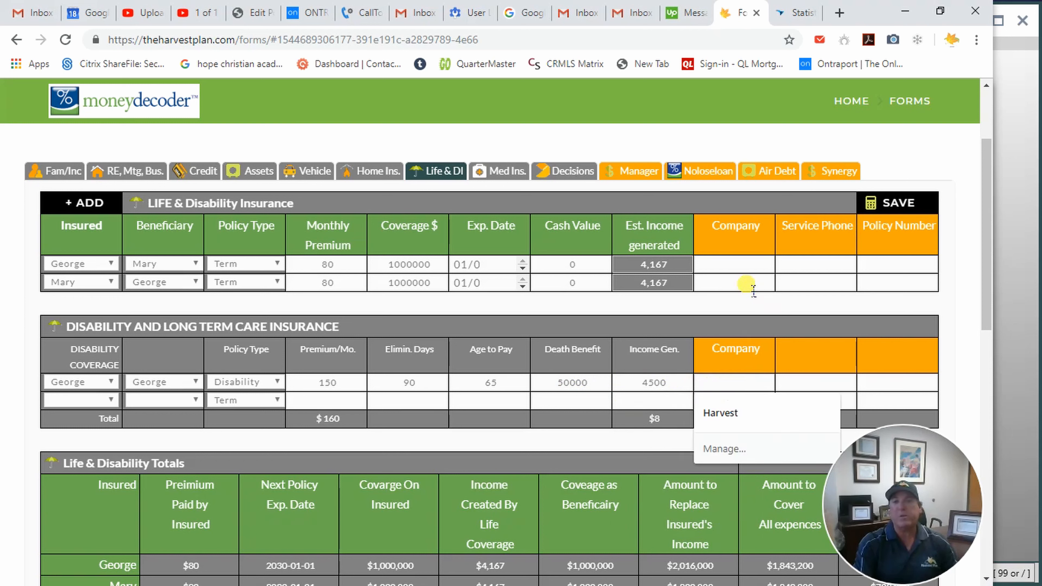
left_click(766, 274)
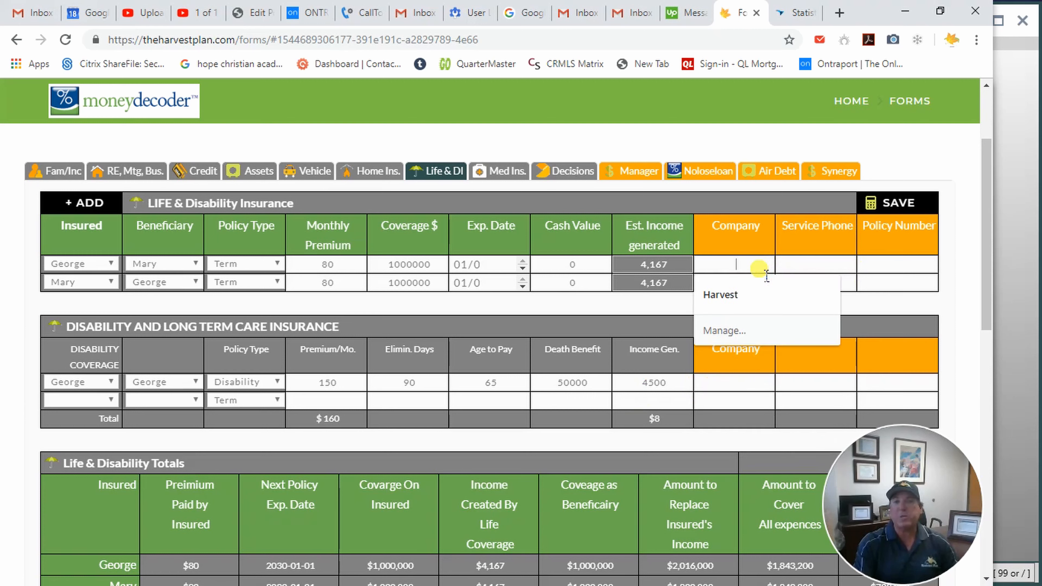
left_click(749, 293)
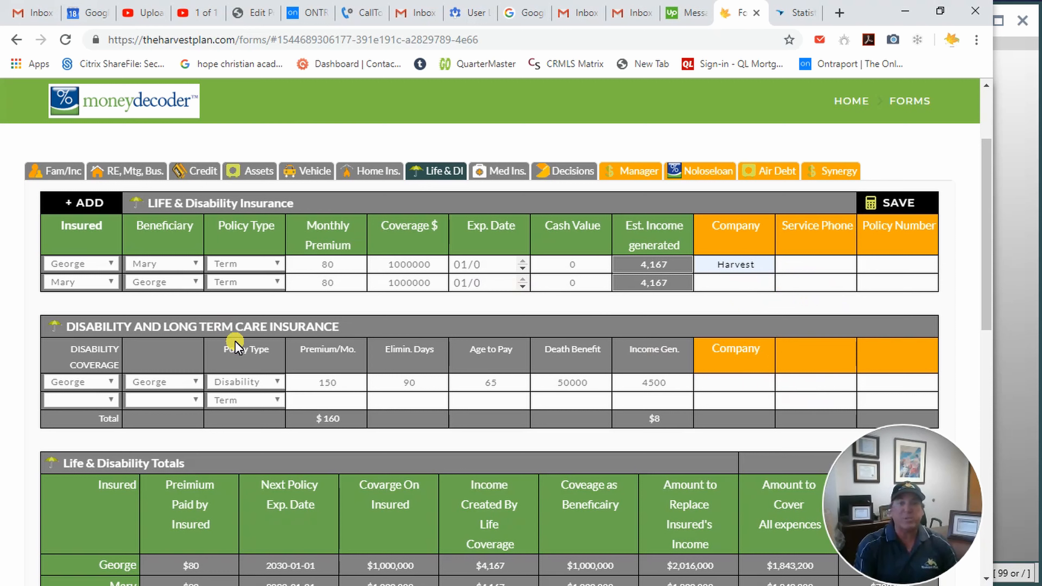
- Save the insurance entries and review the recalculated Life & Disability Totals
left_click(897, 205)
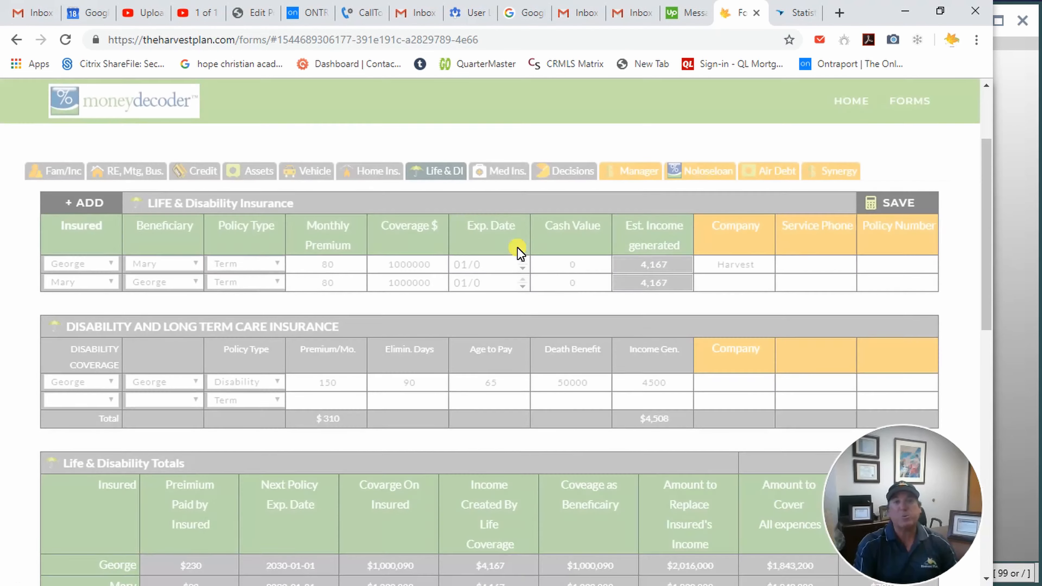
scroll(517, 248, "down", 2)
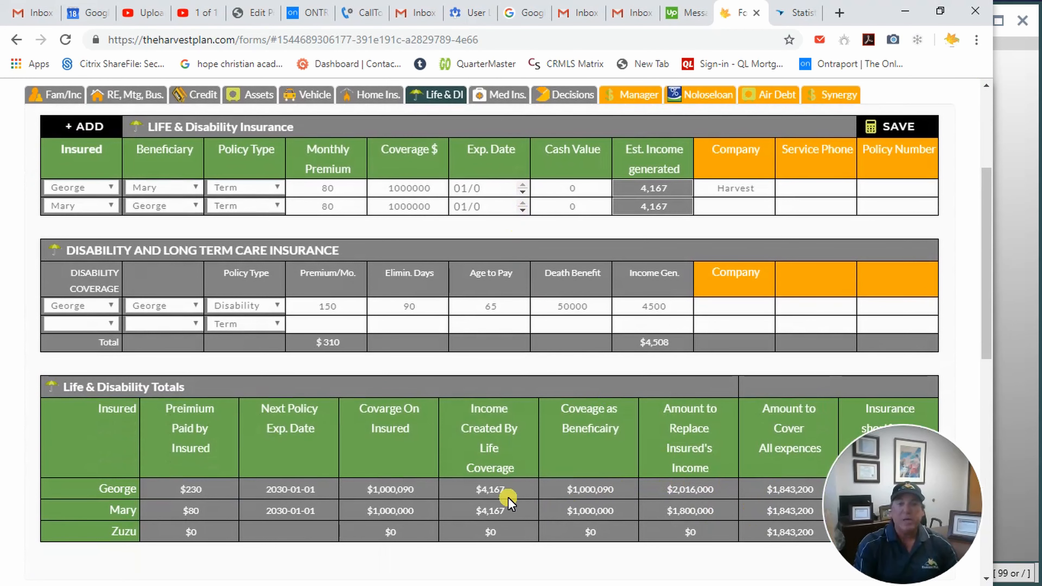
scroll(682, 482, "up", 2)
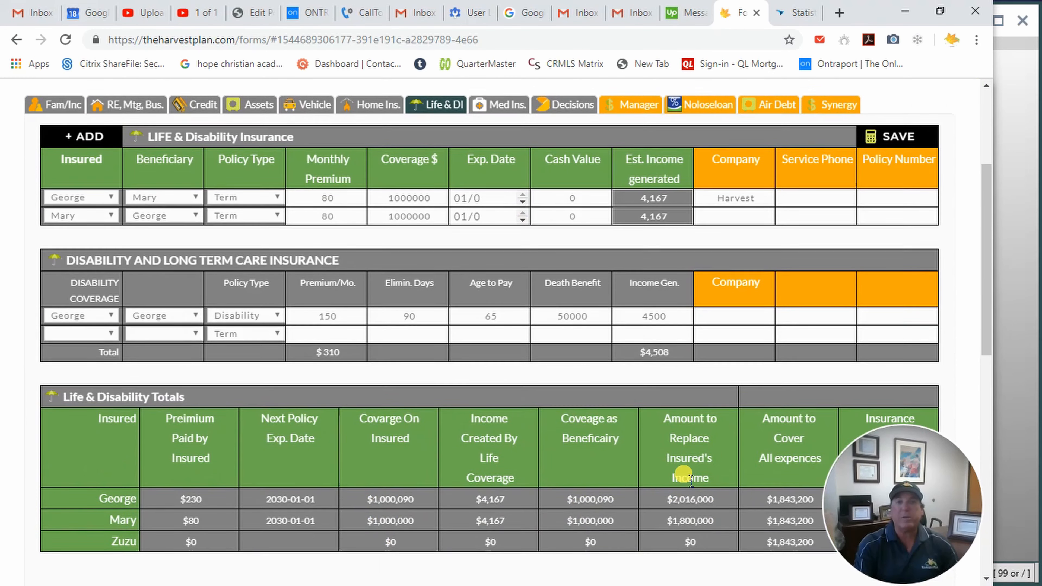